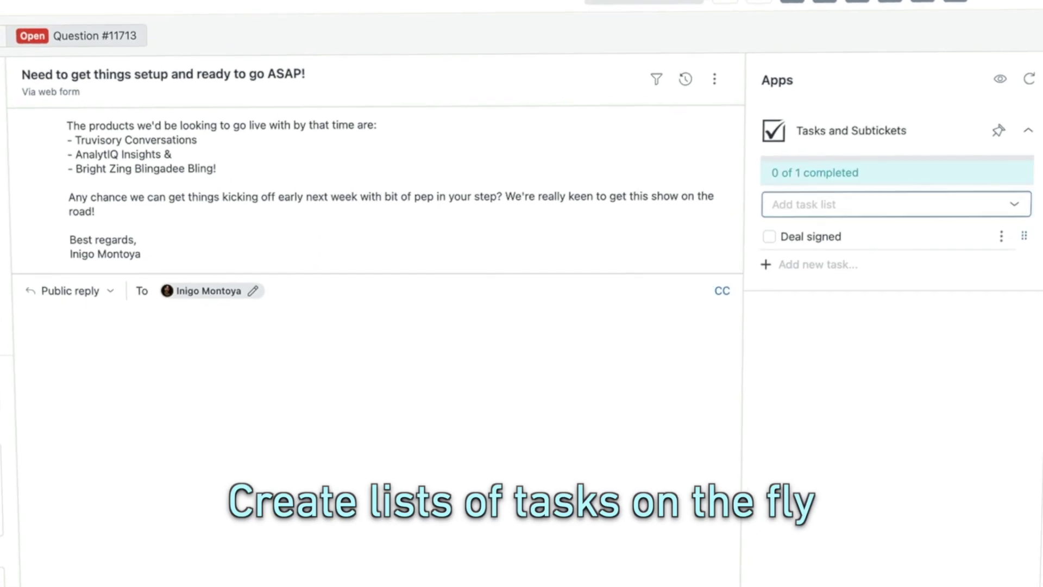
{"action": "type", "text": "f call"}
Step: Add Kickoff call and Training tasks, then add the saved Client Onboarding & Success task list
{"action": "key", "text": "Return"}
{"action": "type", "text": "Training"}
{"action": "key", "text": "Return"}
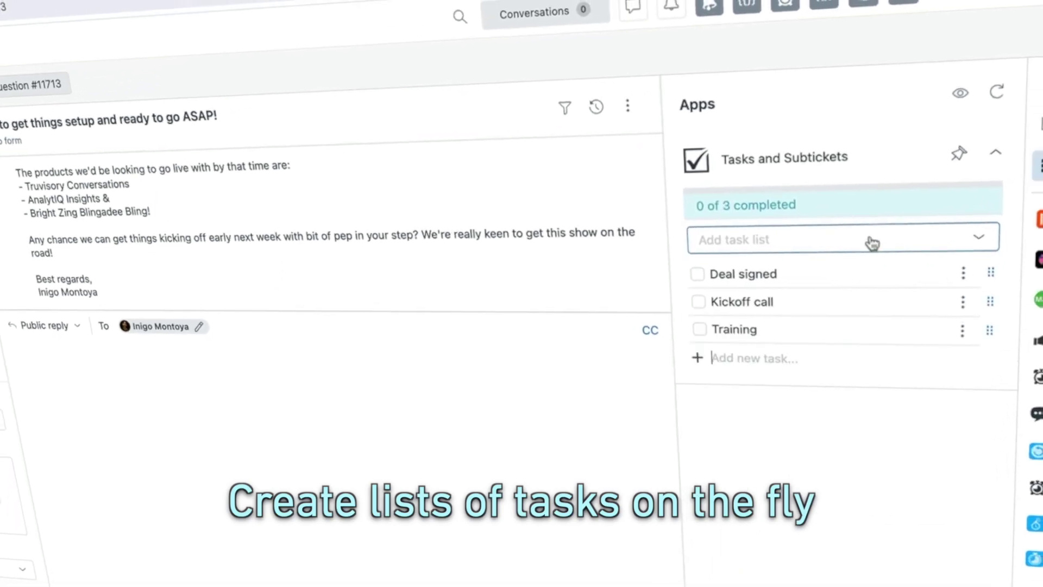
{"action": "left_click", "coordinate": [884, 242]}
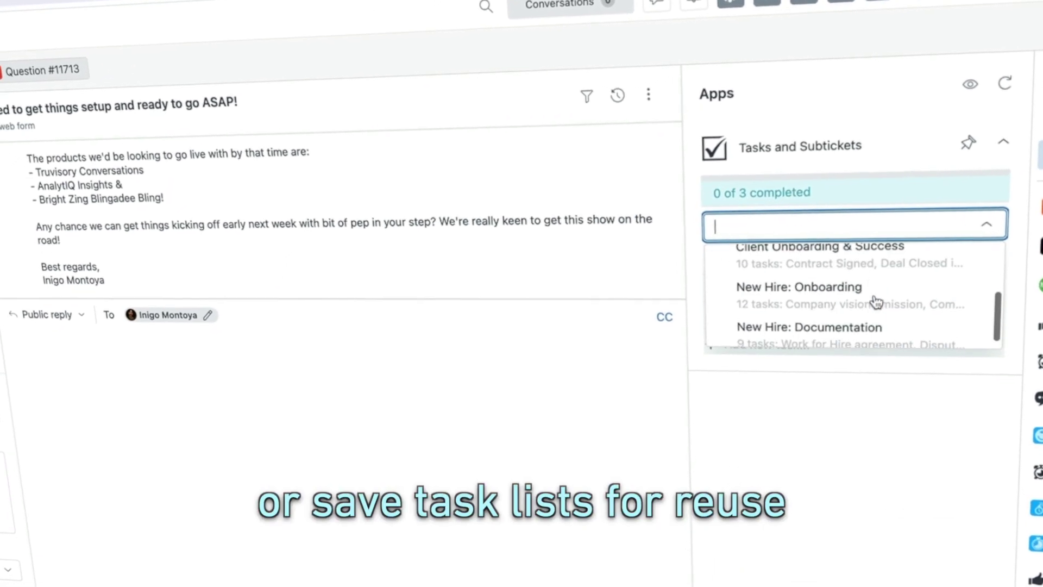
{"action": "scroll", "coordinate": [876, 302], "scroll_direction": "up", "scroll_amount": 1}
{"action": "left_click", "coordinate": [876, 287]}
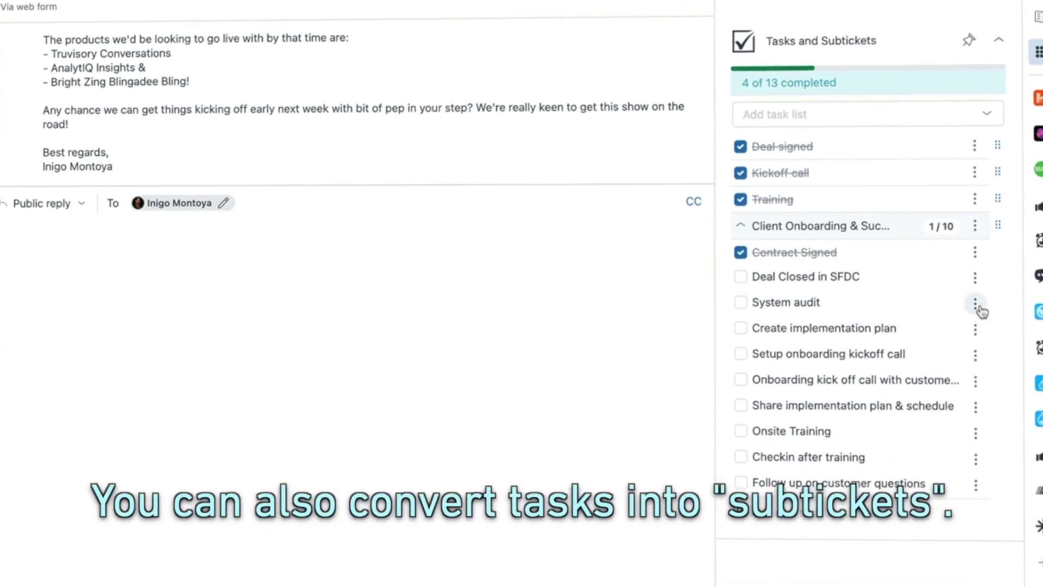
Step: Convert the System audit task into subticket 'System Audit' with requester, subject and audit-request comment
{"action": "left_click", "coordinate": [976, 329]}
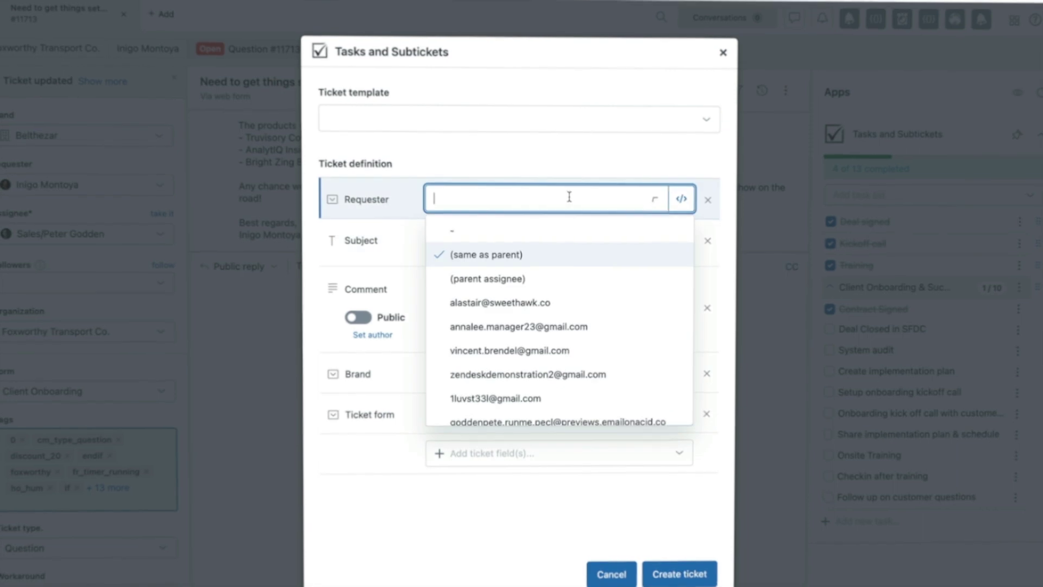
{"action": "left_click", "coordinate": [481, 245]}
{"action": "left_click", "coordinate": [524, 236]}
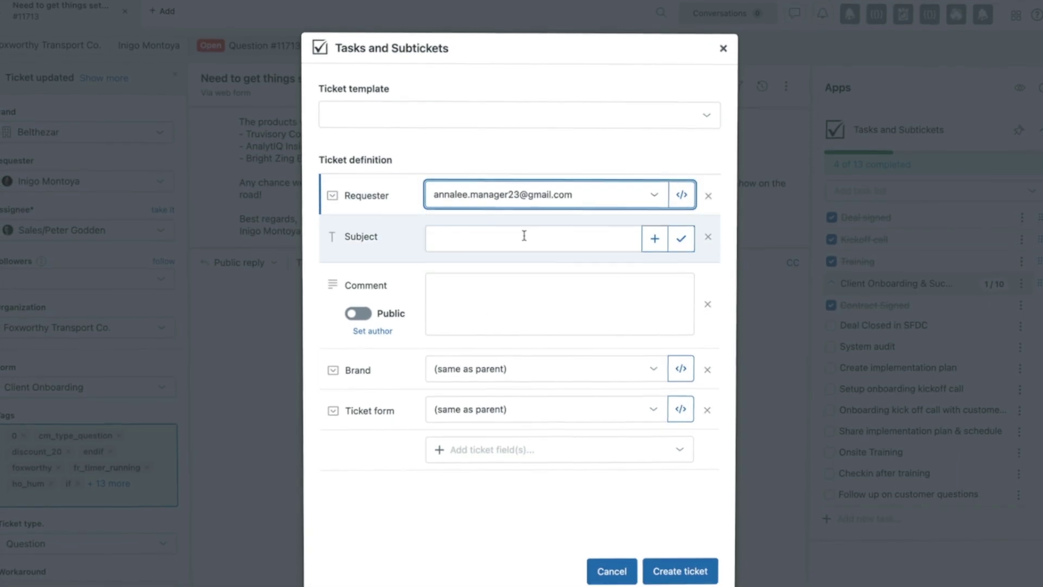
{"action": "type", "text": "System Audit"}
{"action": "key", "text": "Tab"}
{"action": "type", "text": "Hi Anna,"}
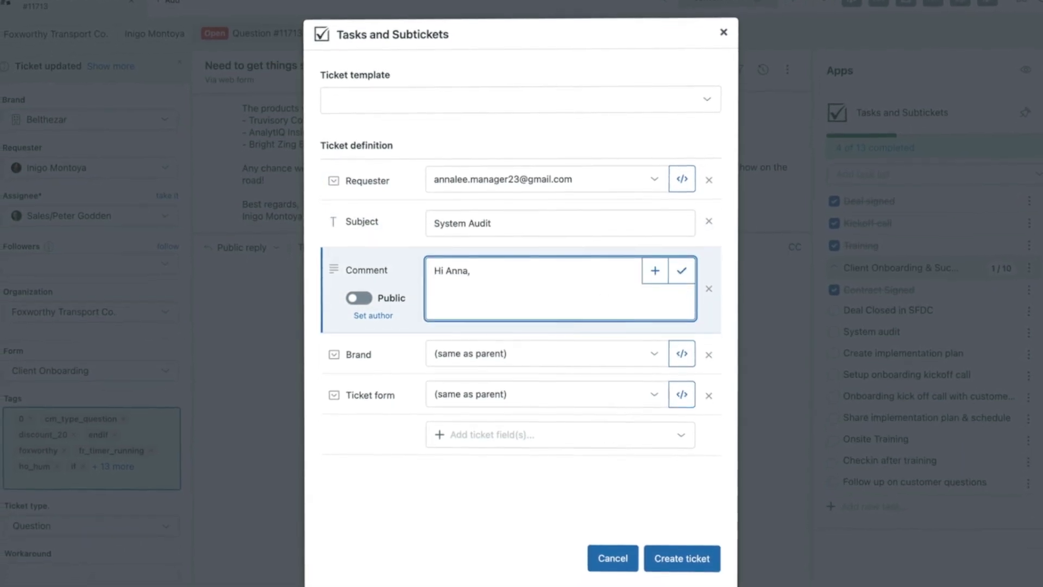
{"action": "key", "text": "Return"}
{"action": "key", "text": "Return"}
{"action": "type", "text": "Please arrange for customer XYZ to be audited for t"}
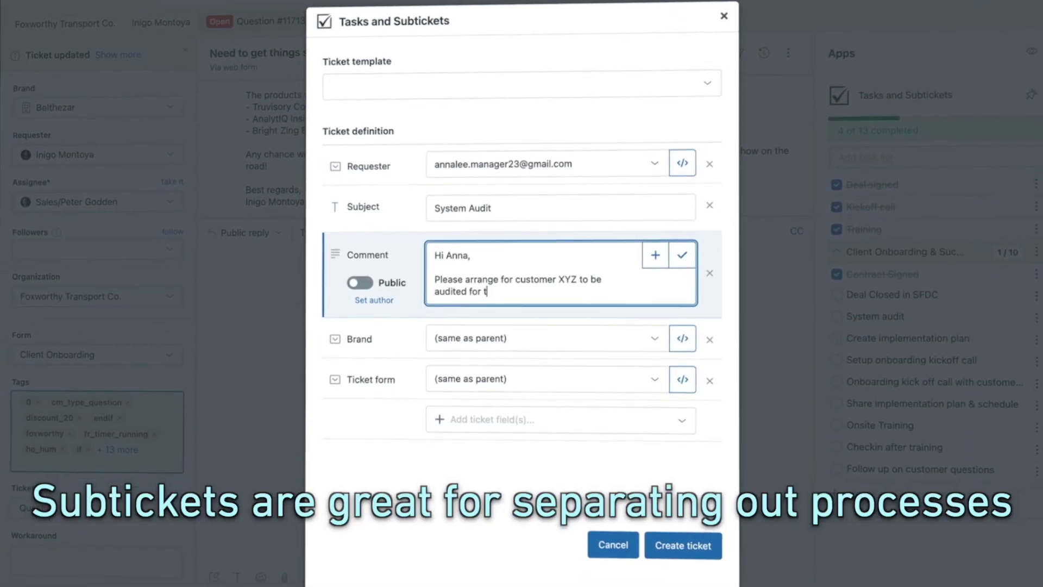
{"action": "type", "text": "heir onboarding."}
{"action": "key", "text": "Return"}
{"action": "key", "text": "Return"}
{"action": "type", "text": "Thanks,"}
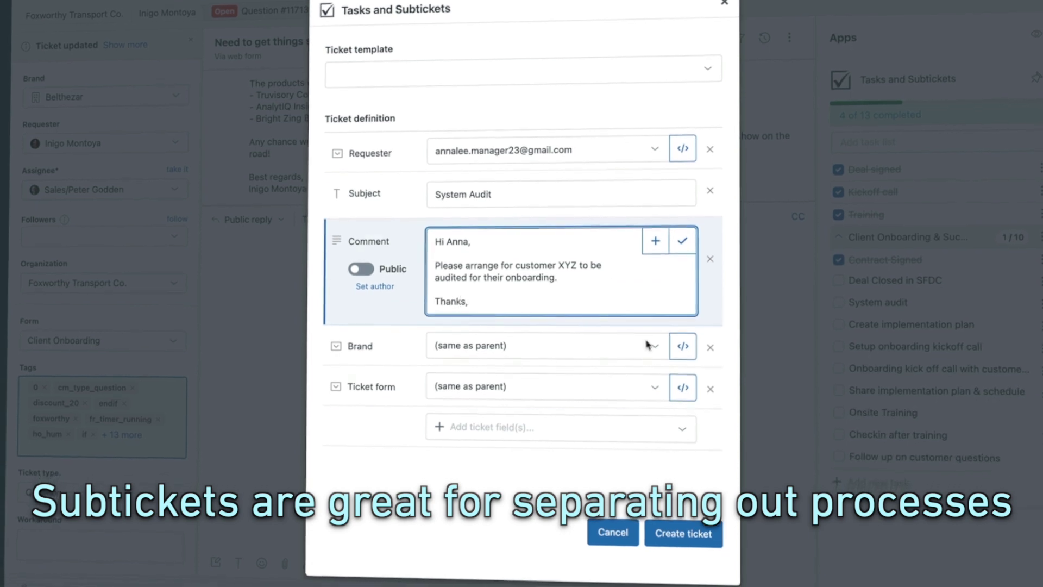
{"action": "left_click", "coordinate": [680, 536]}
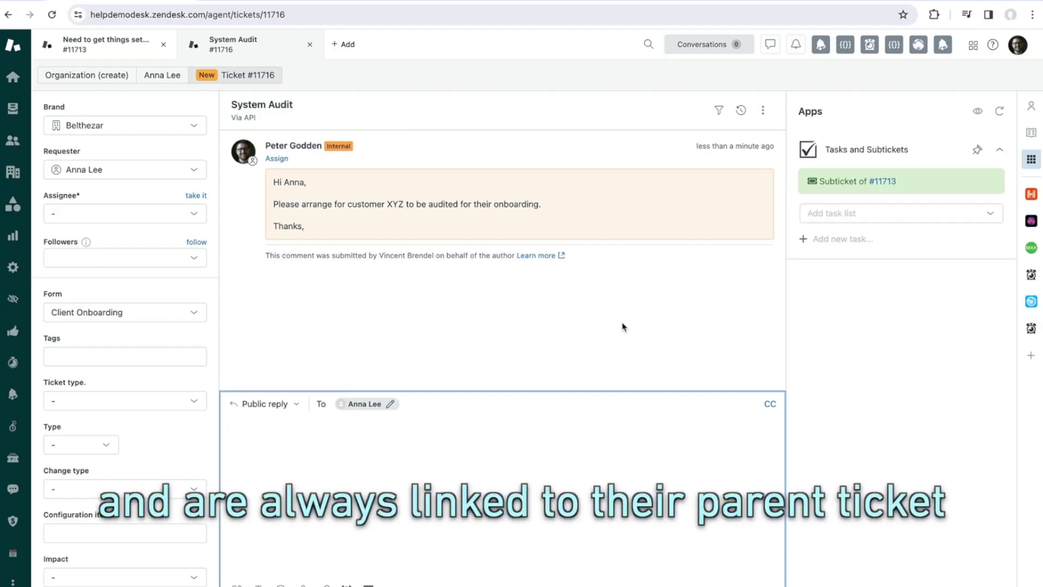
Step: Return to parent ticket #11713 via the Subticket of banner link
{"action": "left_click", "coordinate": [883, 182]}
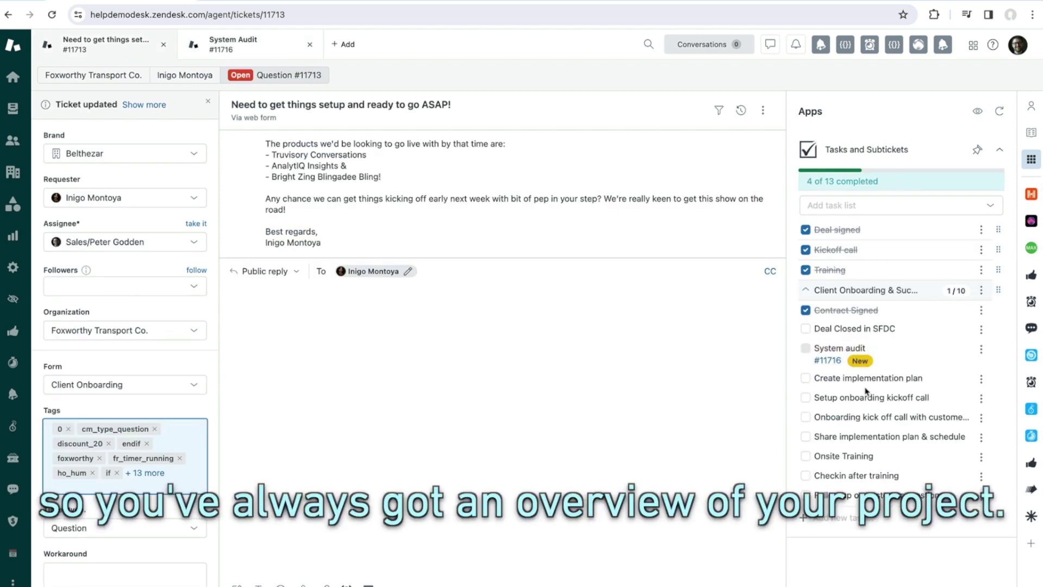